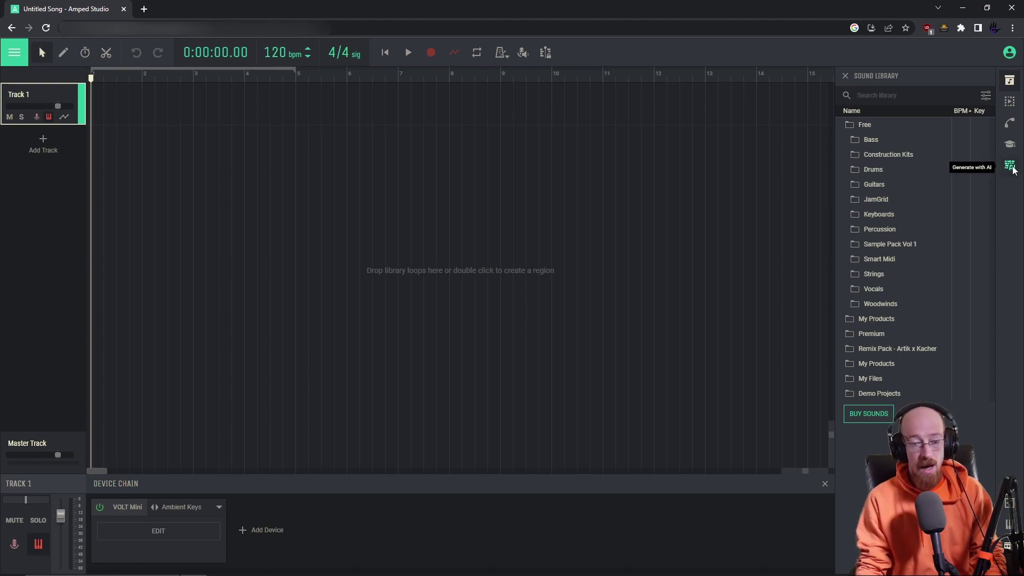
Step: Generate a 120-second House song at 128 BPM with Generate with AI
click(1009, 166)
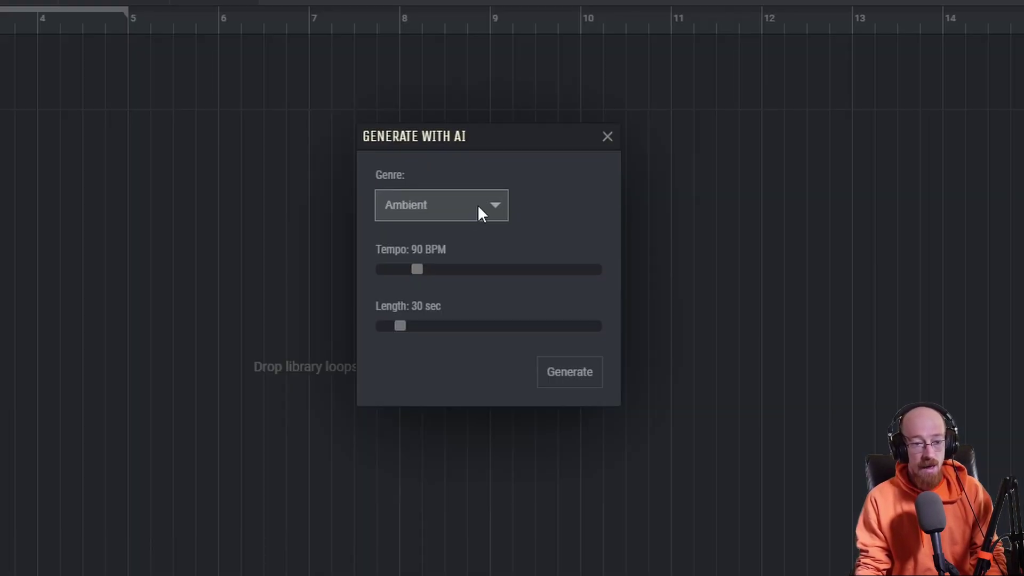
click(495, 180)
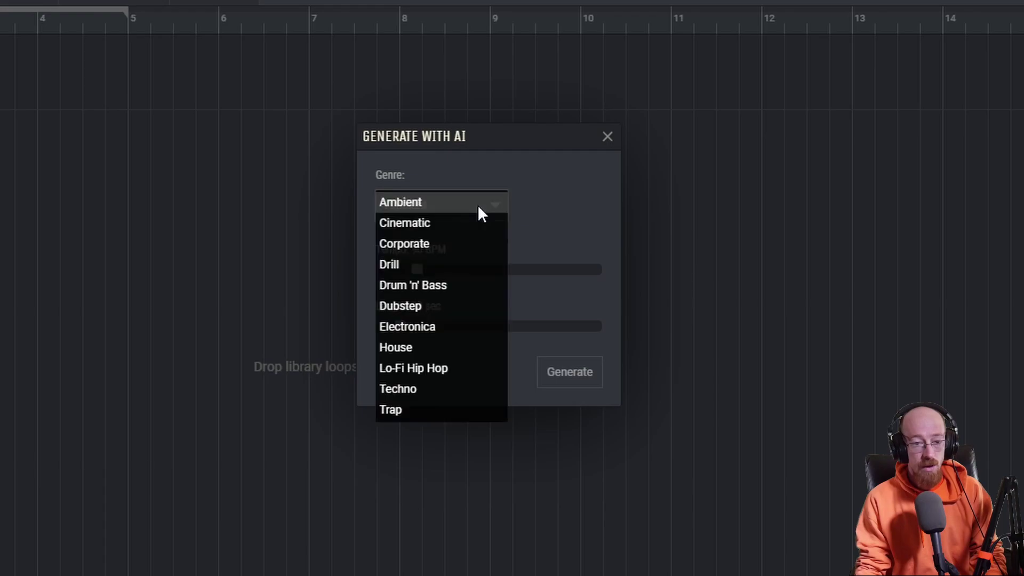
click(455, 350)
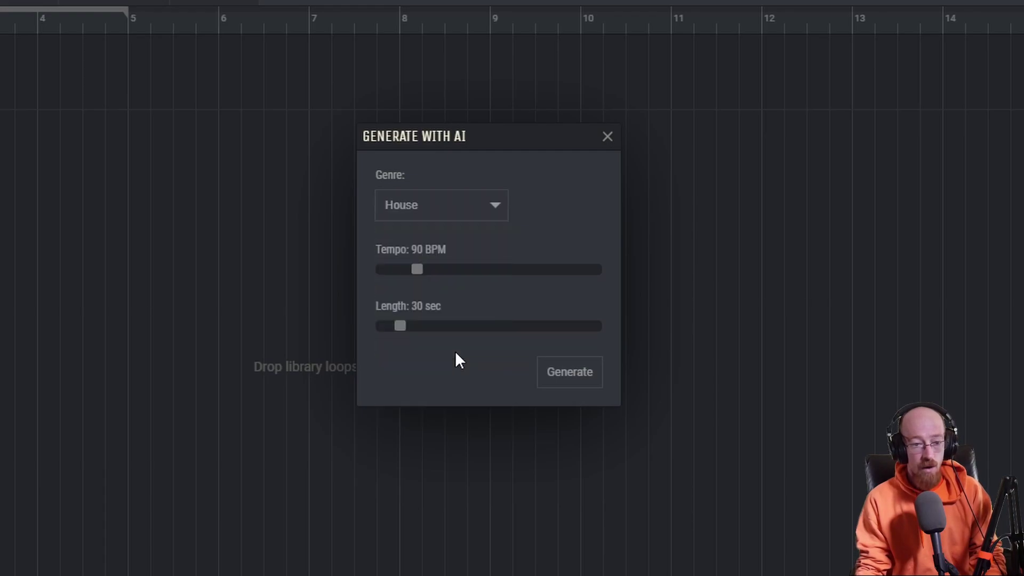
click(462, 271)
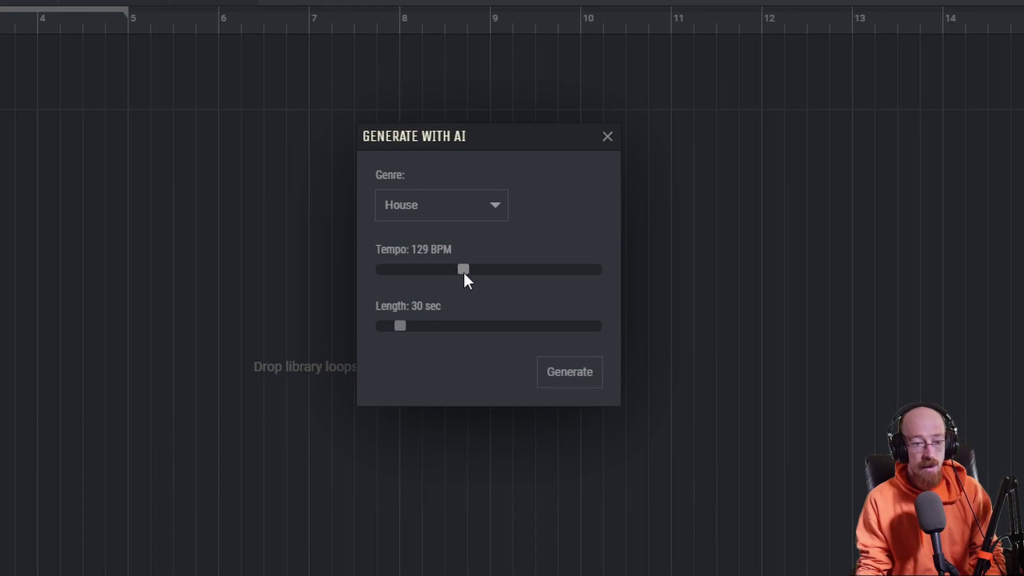
drag(463, 271, 462, 271)
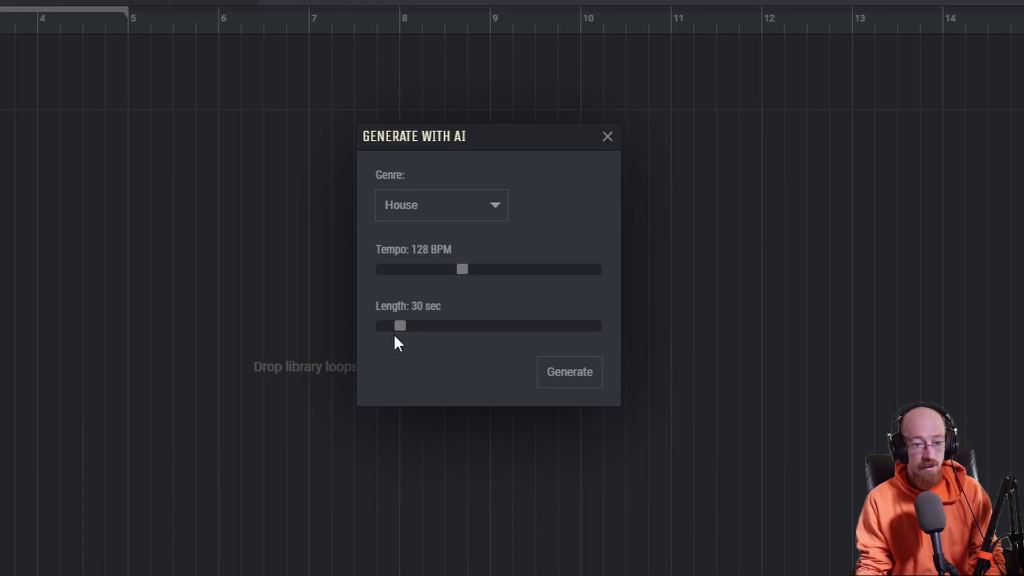
drag(400, 325, 484, 325)
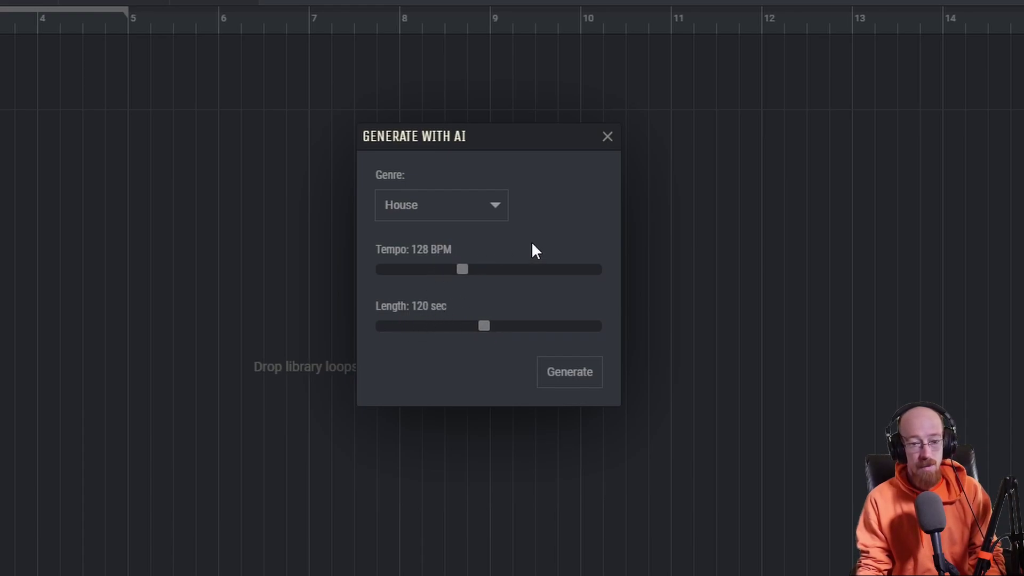
click(584, 376)
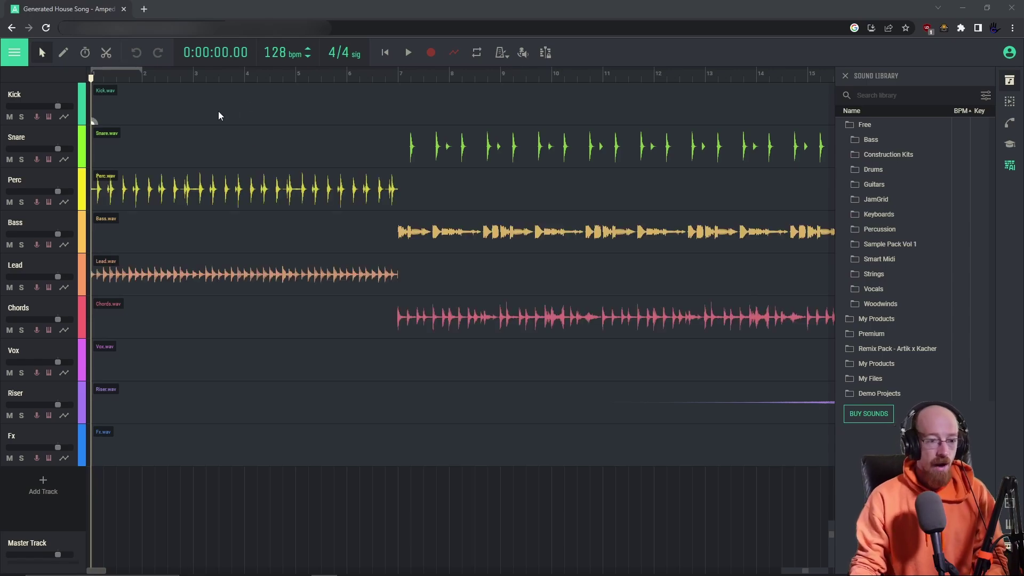
Step: Zoom out the nine-track House song, play it from about bar 14, then stop
scroll(270, 197, down, 10)
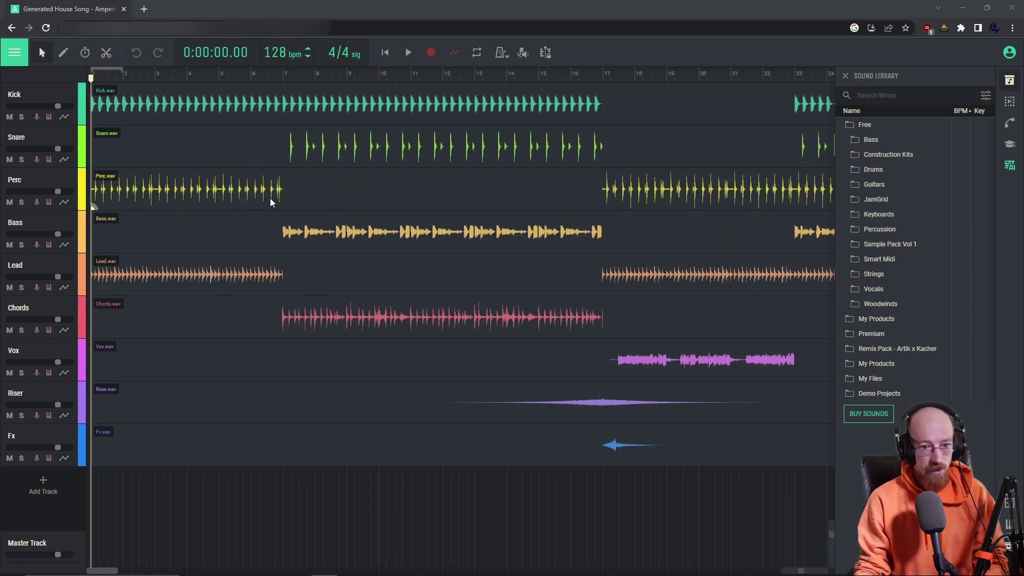
scroll(280, 206, down, 3)
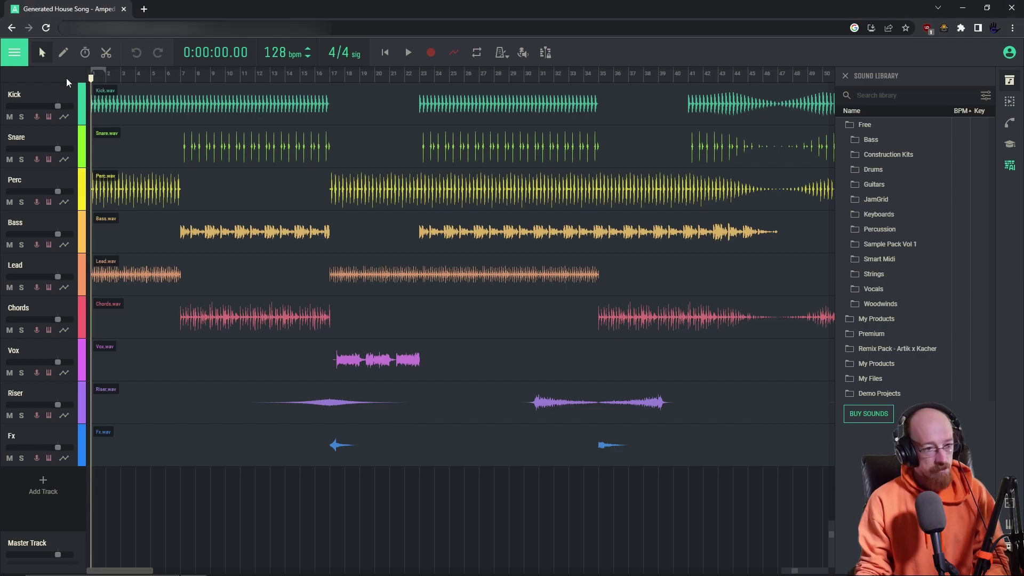
click(282, 288)
key(space)
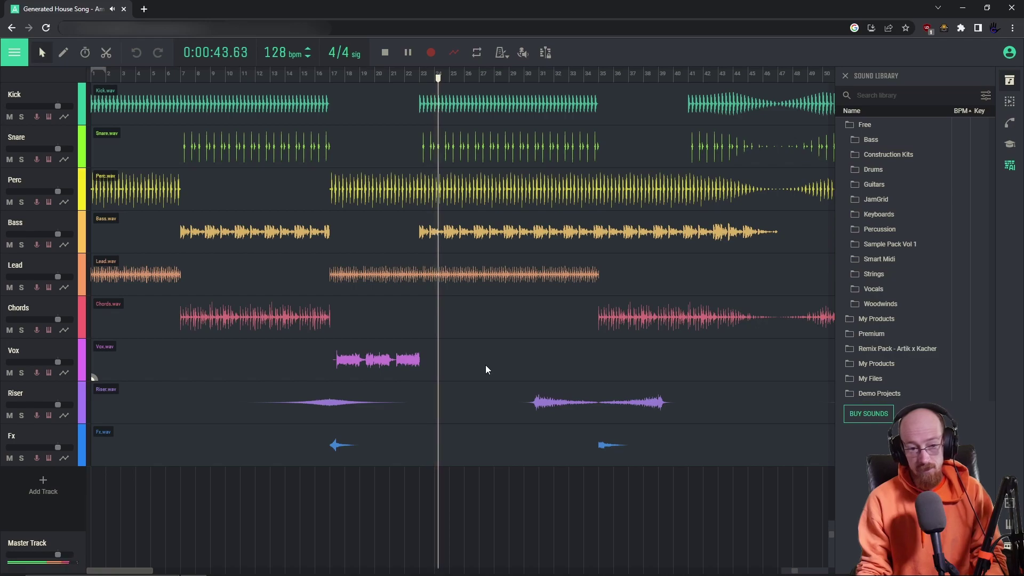
key(space)
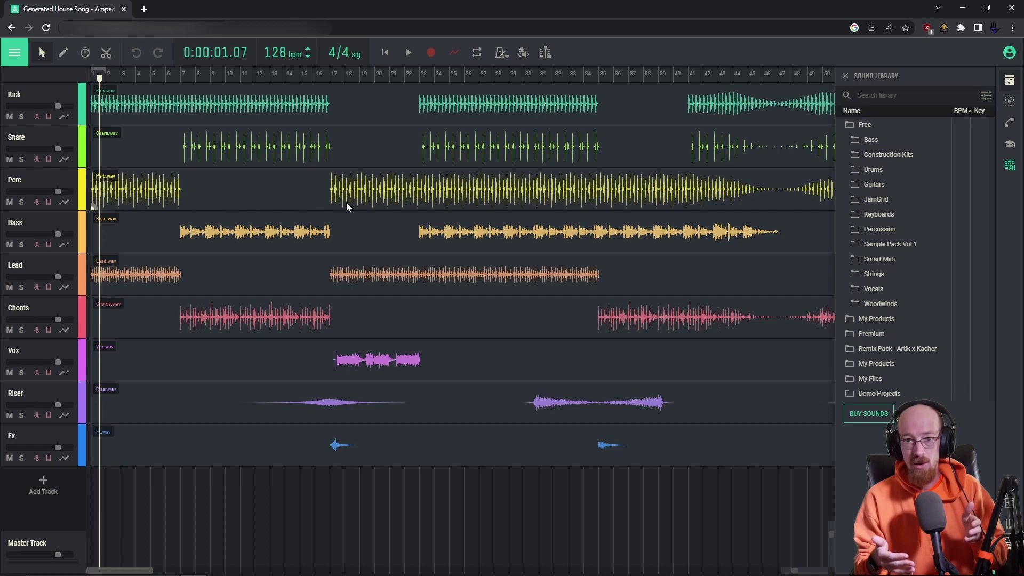
Step: Move the playhead to bar 7 and select the Chords and Fx tracks
click(181, 118)
scroll(182, 118, down, 2)
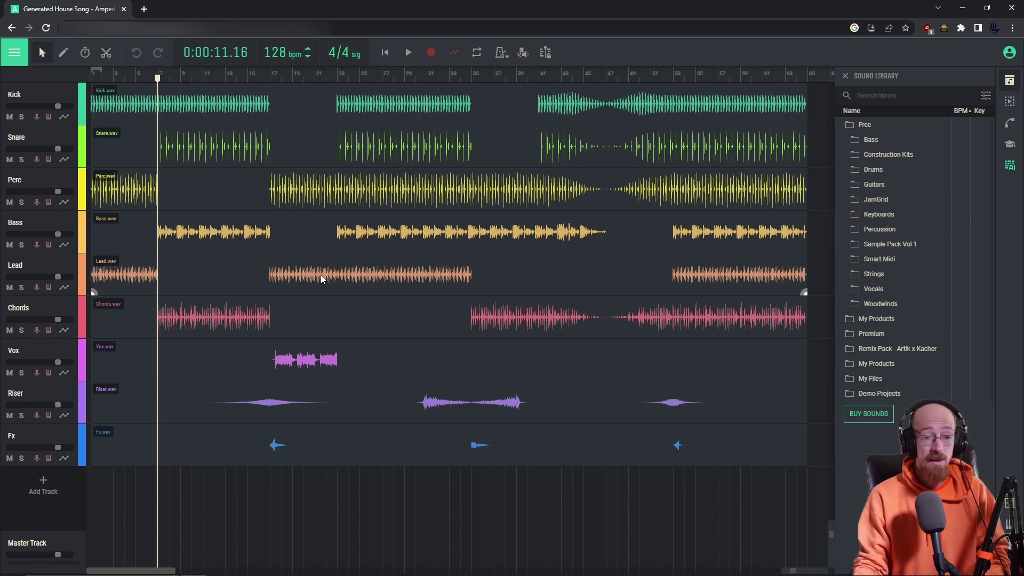
click(353, 324)
ctrl+click(418, 437)
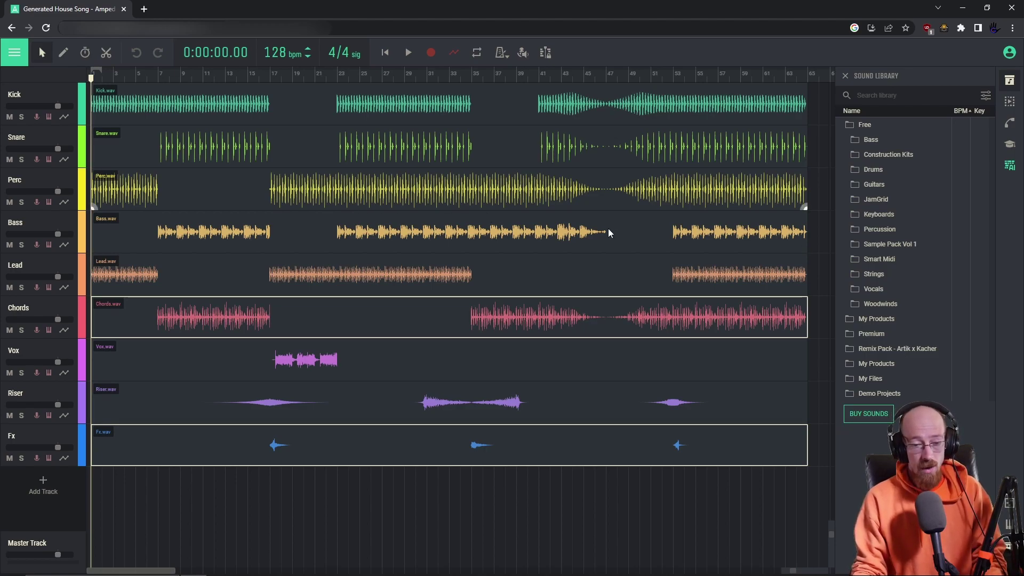
Step: Reopen the AI generator, leave the genre on Ambient, and close it unused
click(1009, 169)
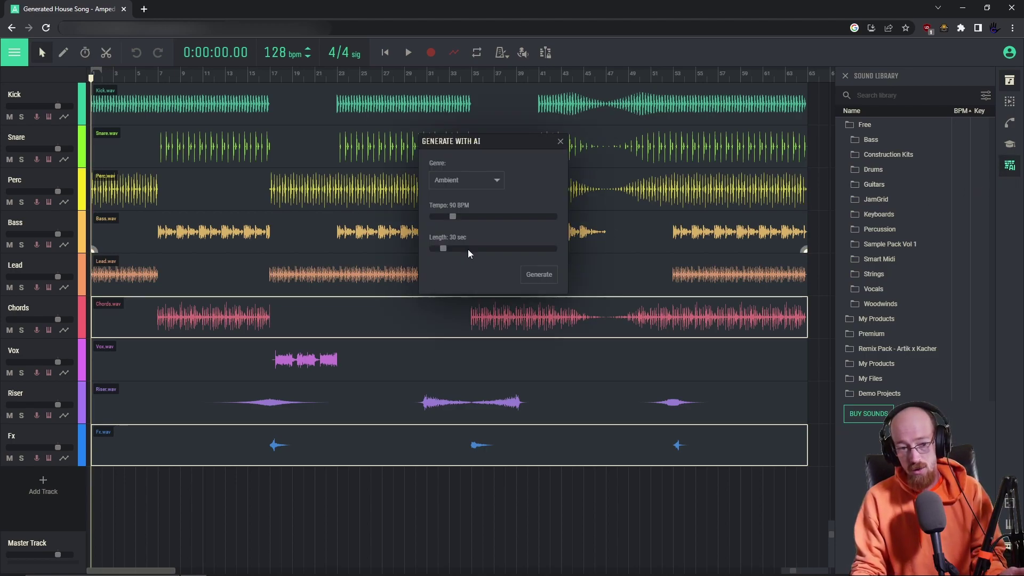
click(471, 181)
click(481, 173)
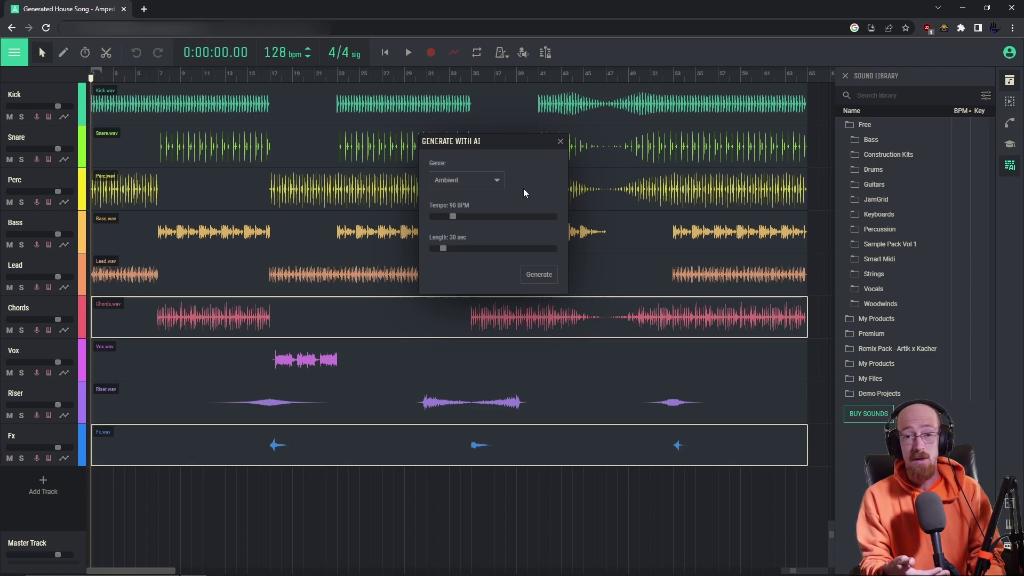
click(560, 141)
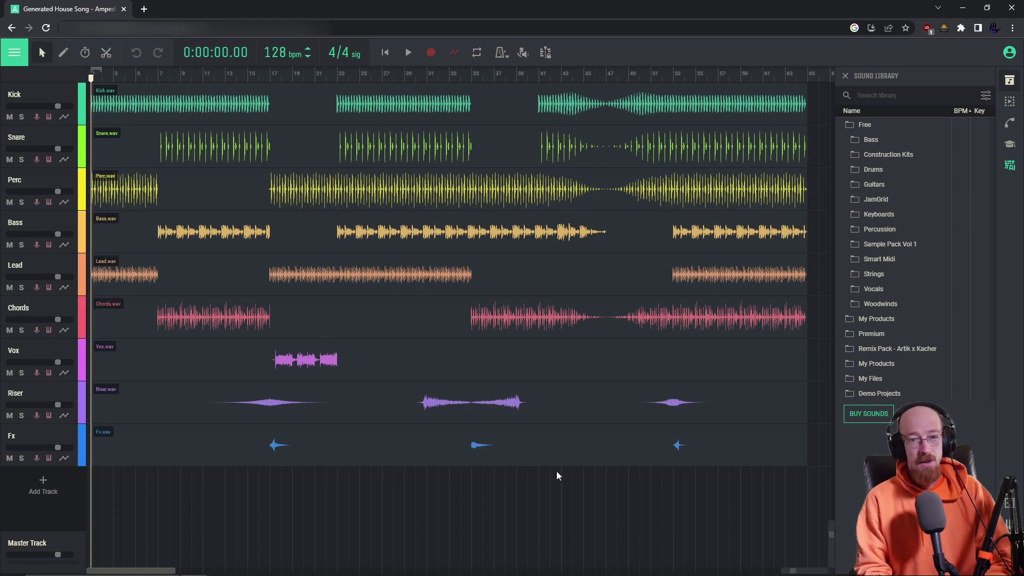
Step: Generate a Dubstep song with AI and start playing it
click(1011, 166)
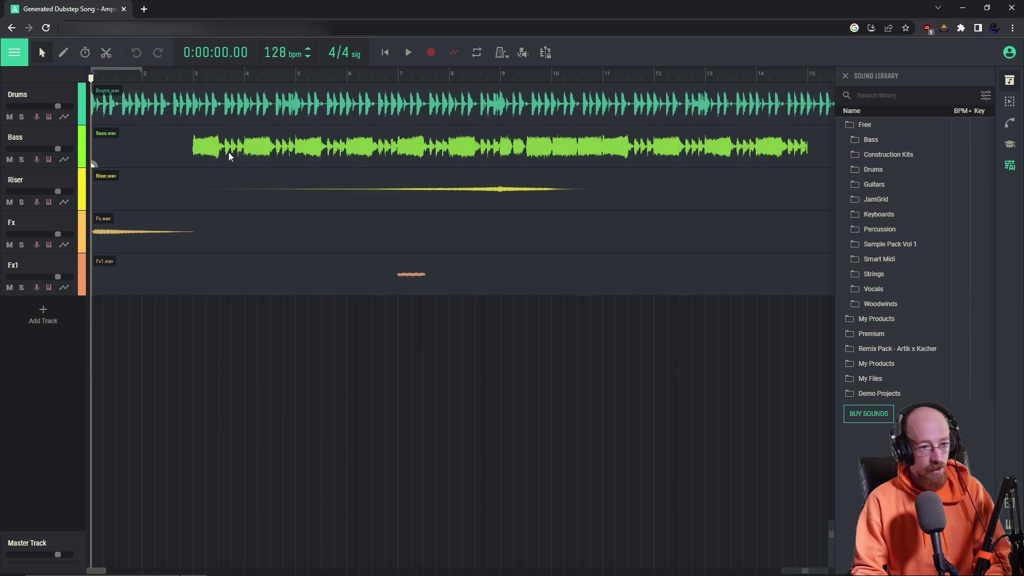
key(space)
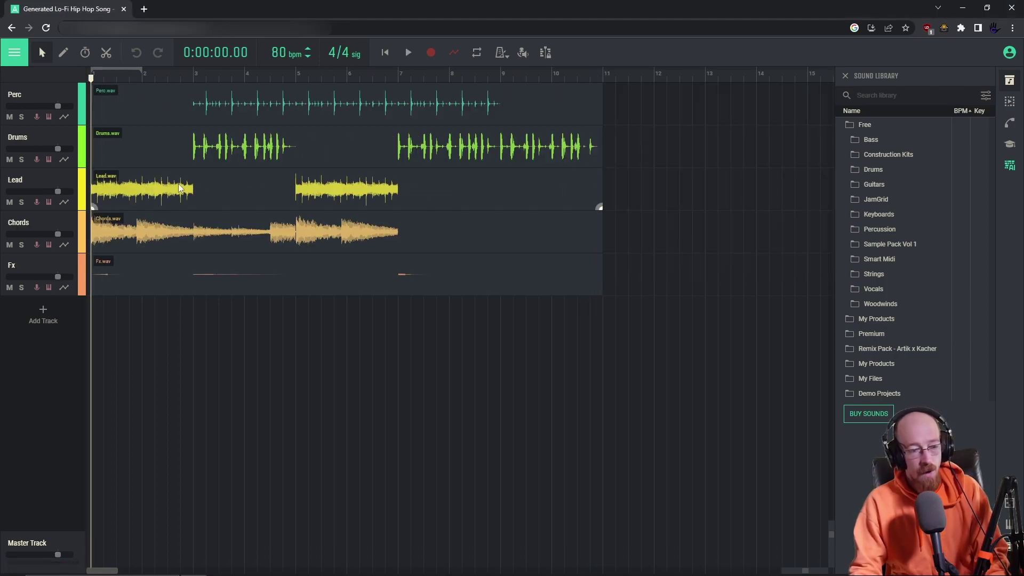
Step: Play the Lo-Fi song, then select its Perc, Drums, Lead, Chords and Fx clips
key(space)
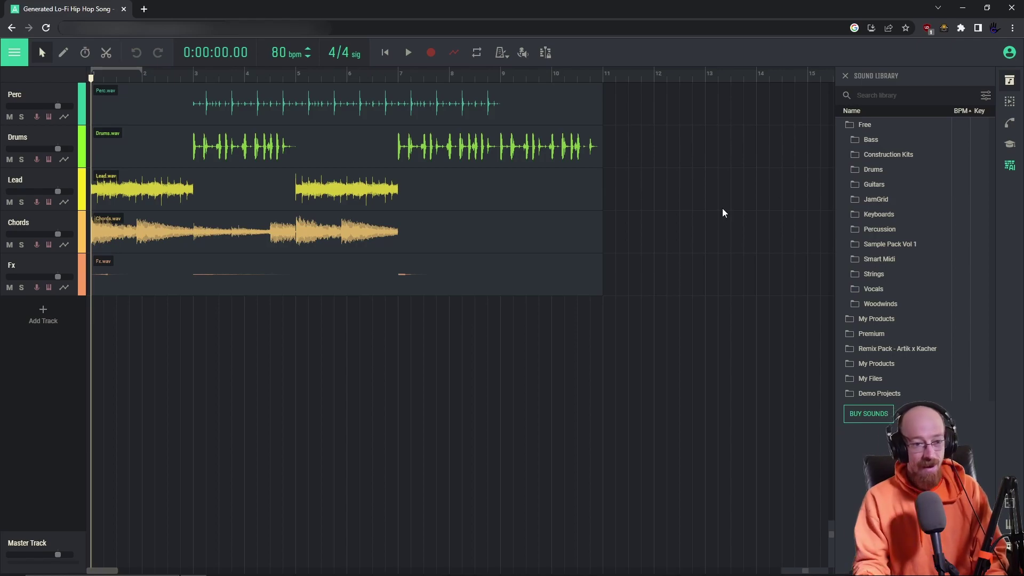
key(space)
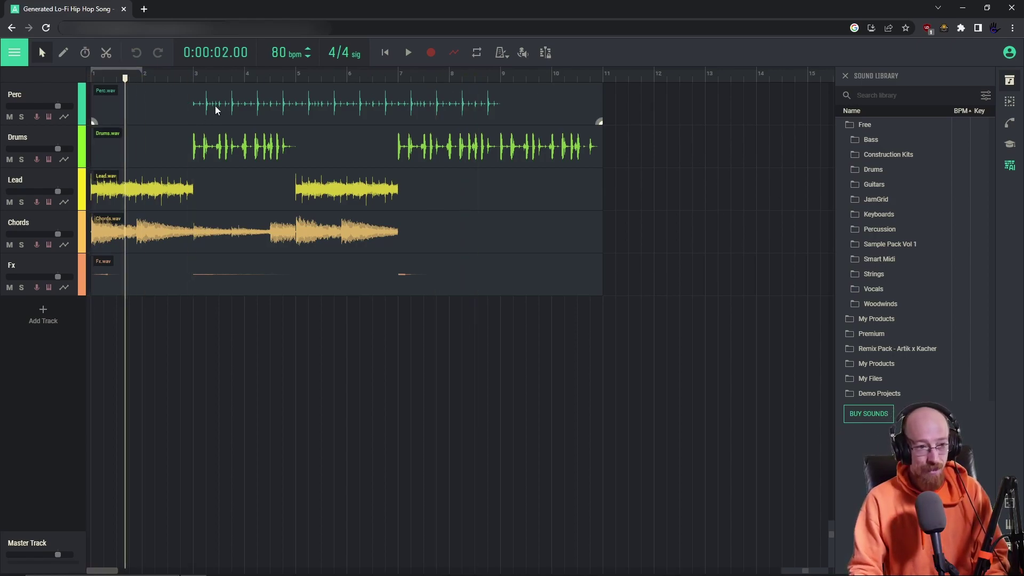
click(283, 112)
click(298, 155)
click(310, 204)
click(315, 232)
click(320, 272)
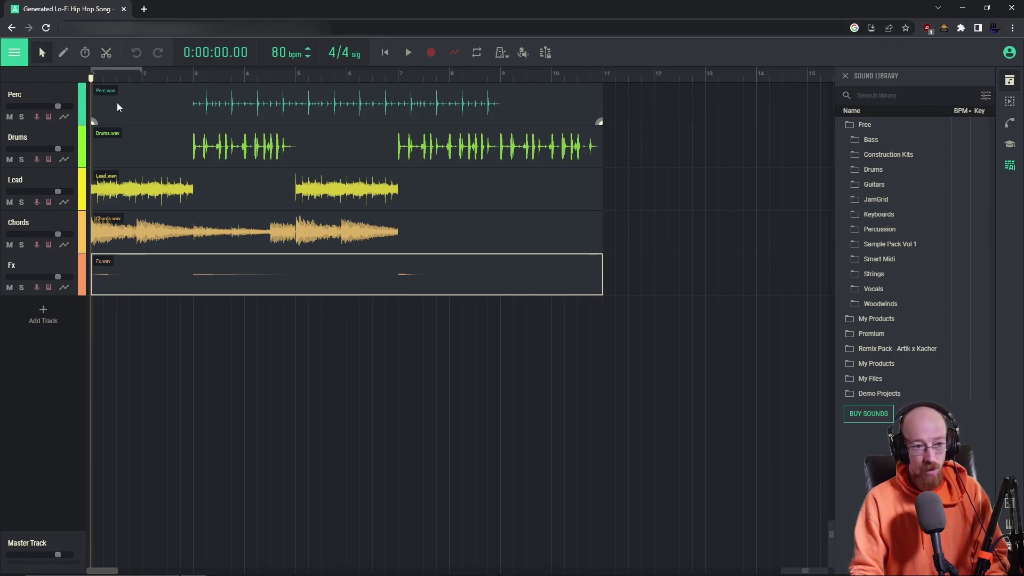
drag(661, 290, 35, 80)
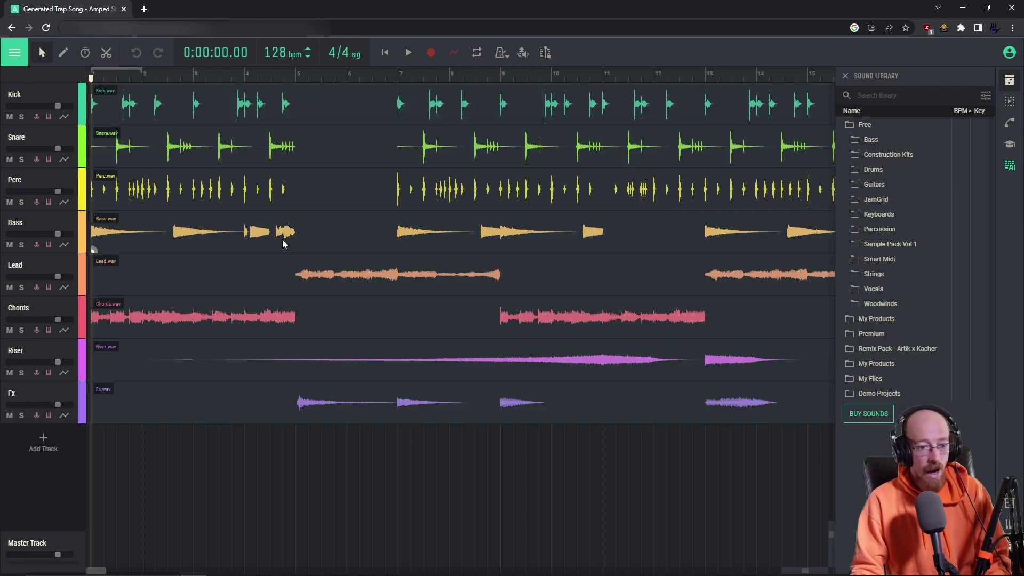
Step: Play the Generated Trap Song from the start, then stop it
scroll(242, 251, down, 3)
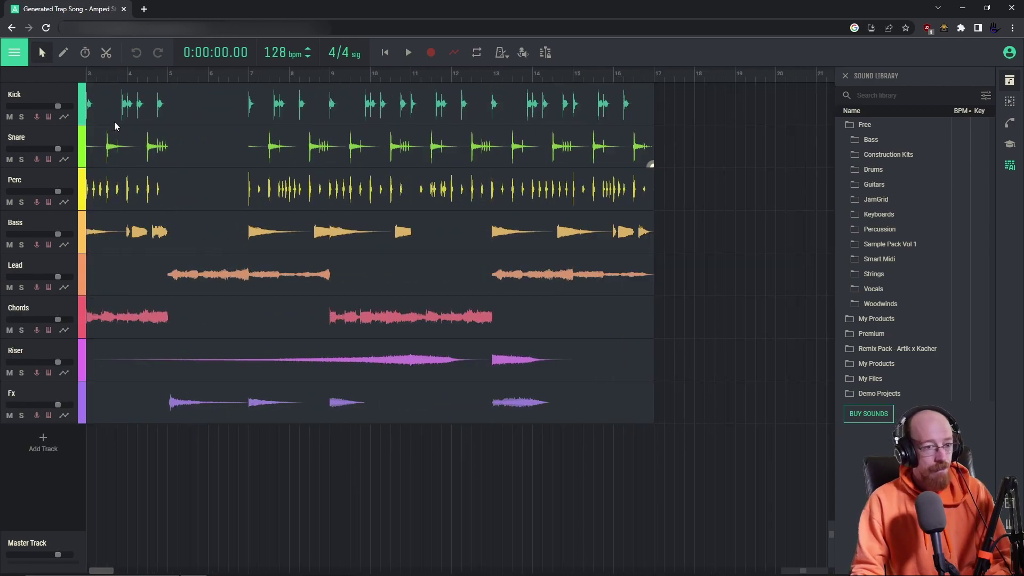
scroll(104, 74, left, 3)
key(space)
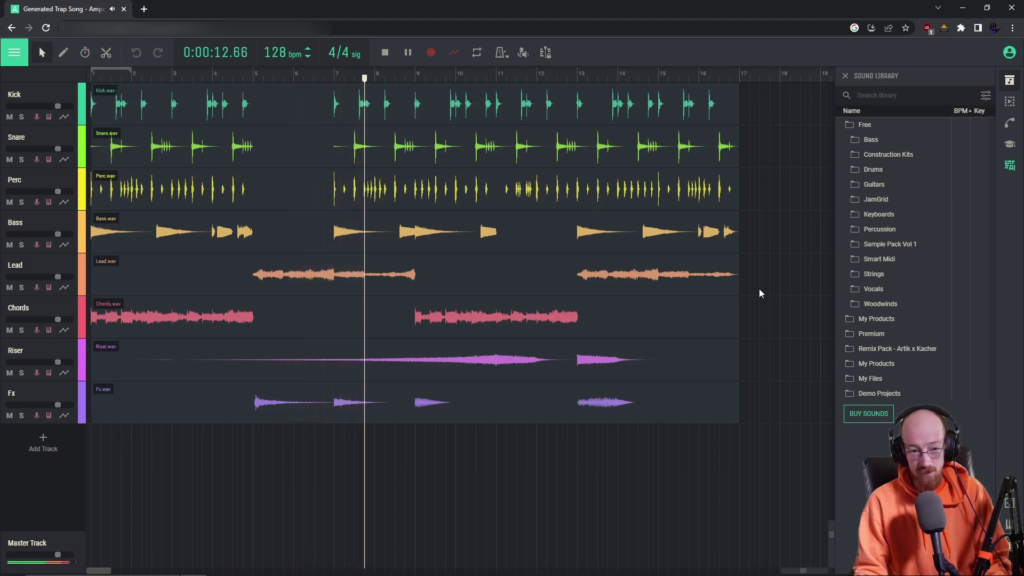
key(space)
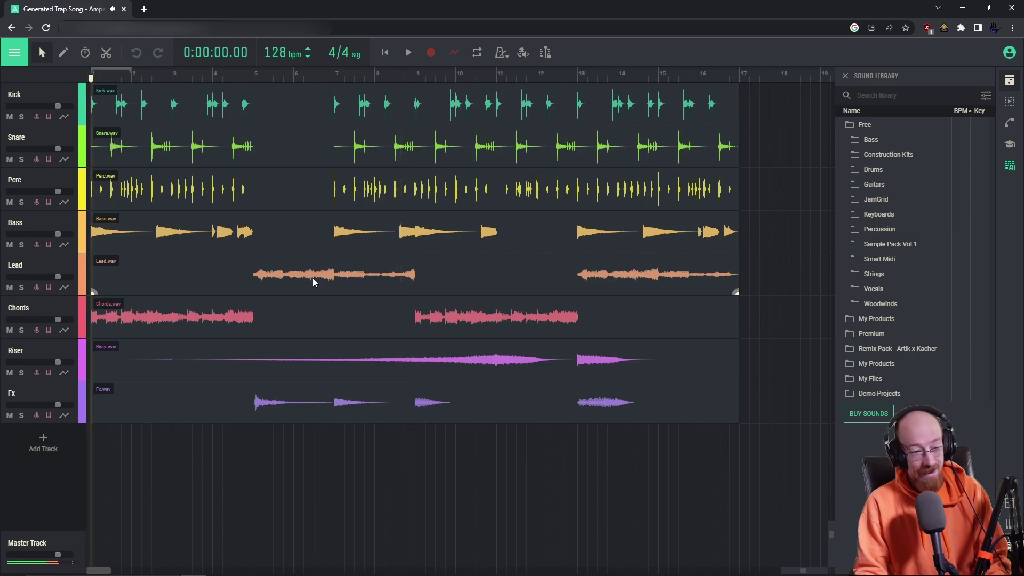
Step: Solo the Lead track and audition it from around bars 5, 7 and 8
click(22, 288)
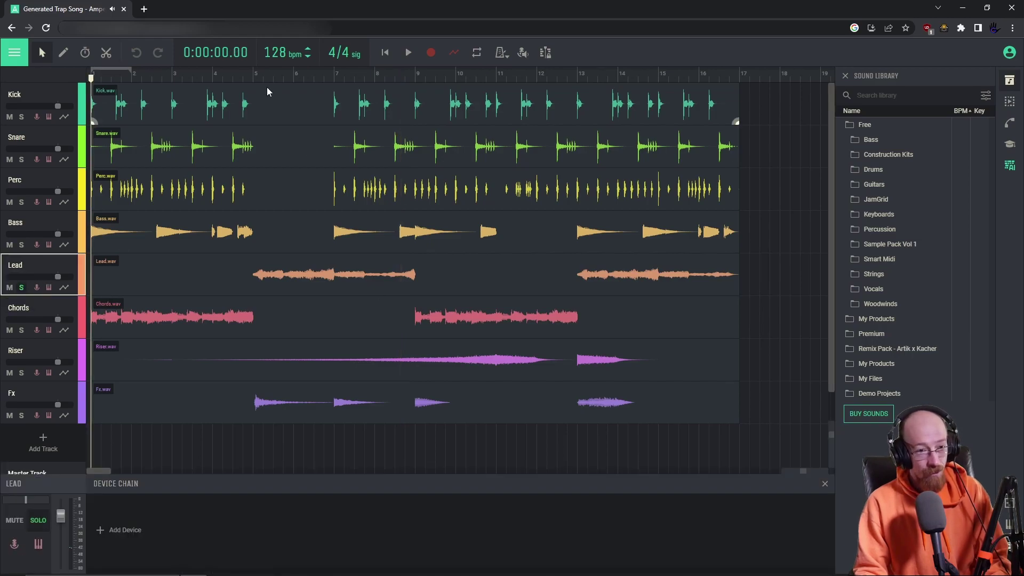
click(245, 78)
key(space)
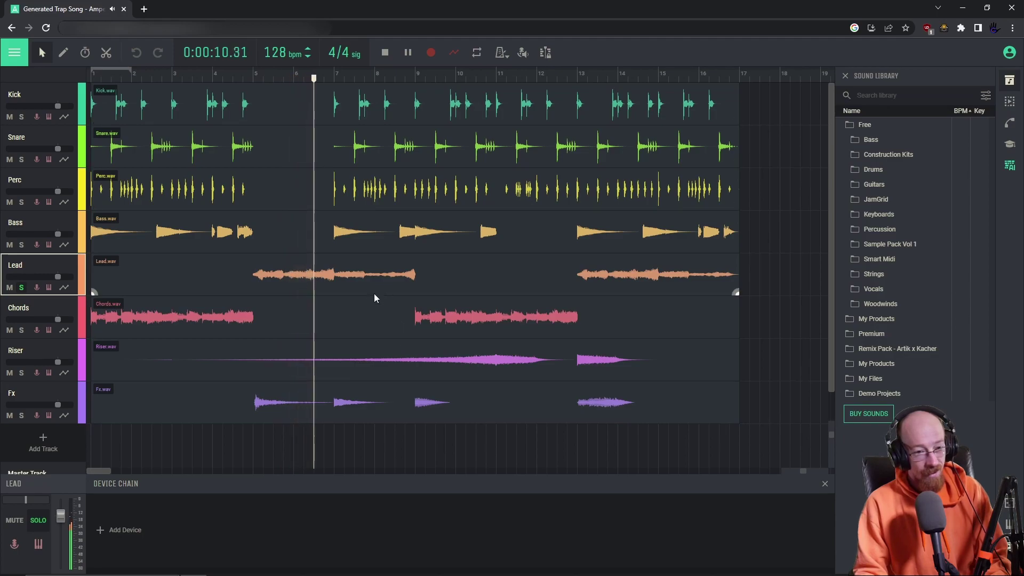
key(space)
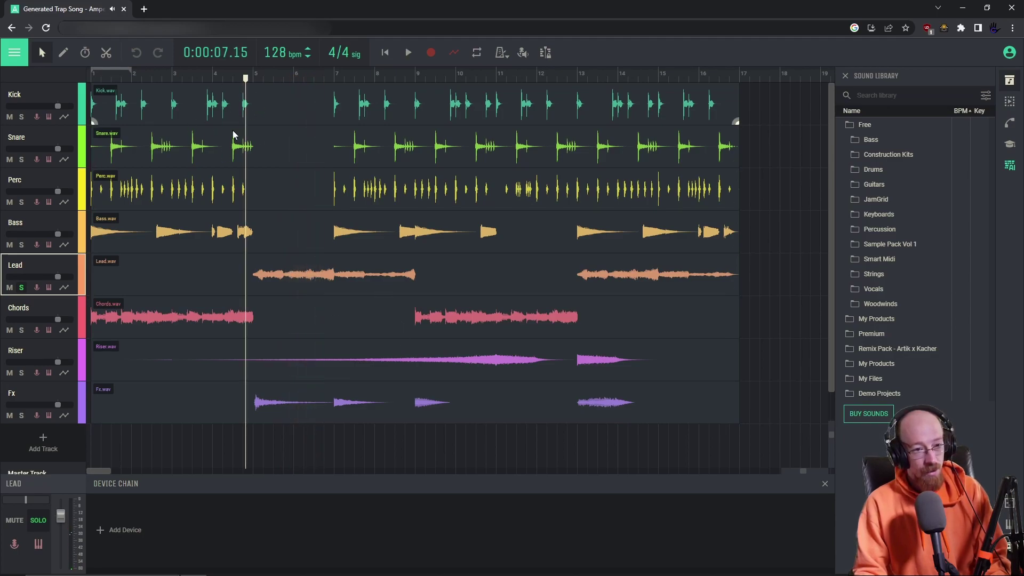
click(323, 79)
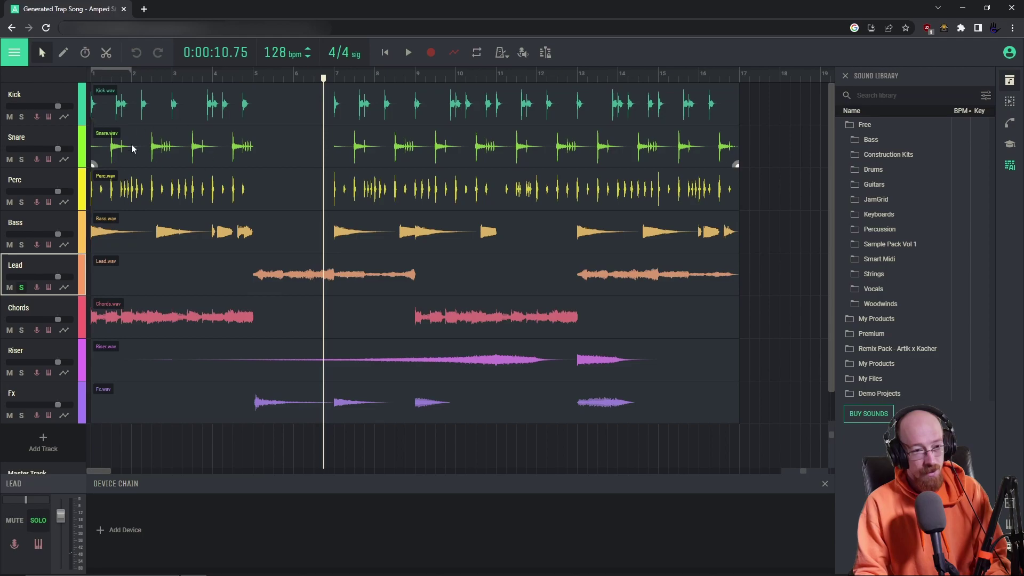
key(space)
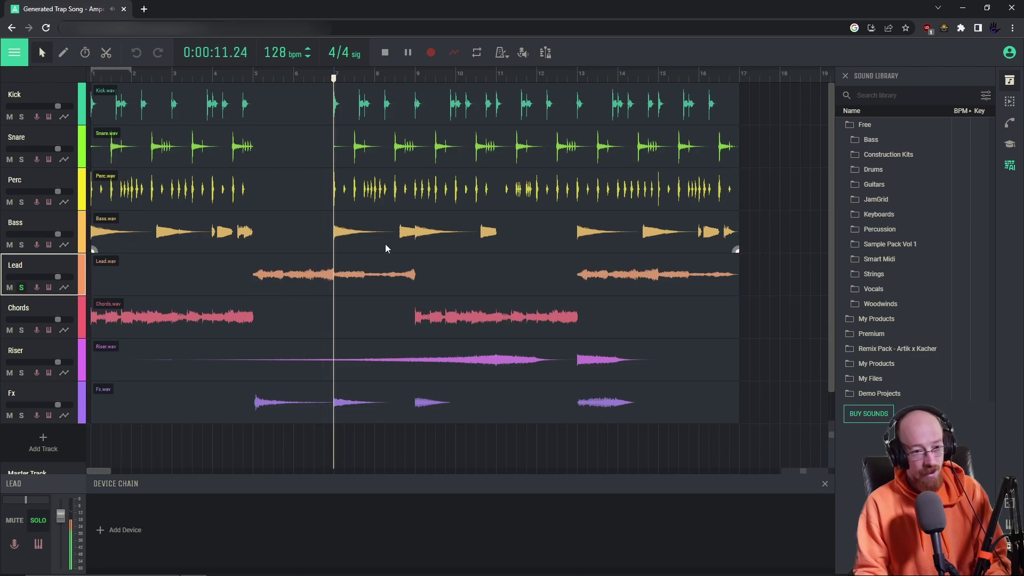
click(393, 79)
key(space)
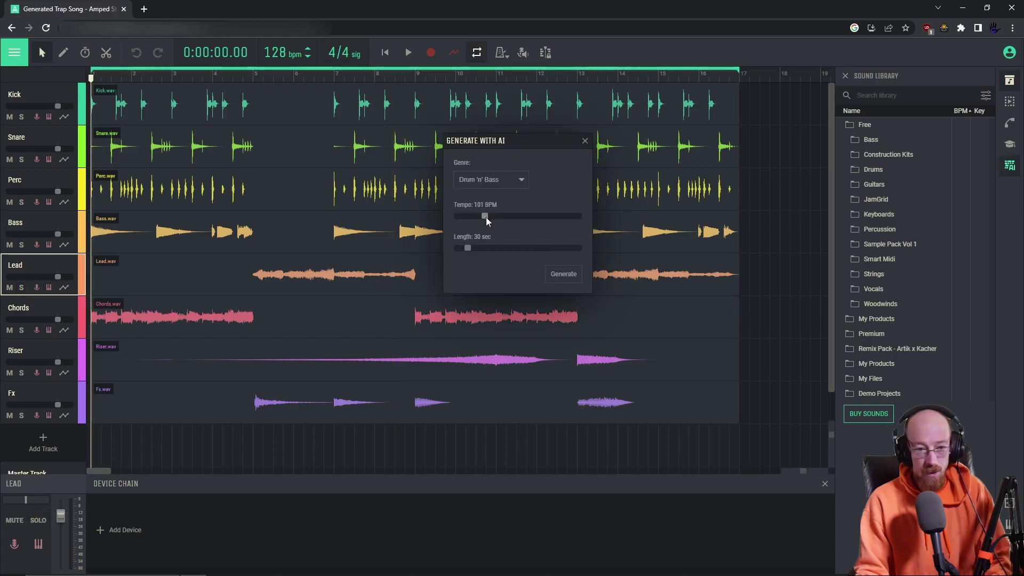
Step: Generate a Drum 'n' Bass song at 158 BPM and play it back
drag(486, 218, 531, 217)
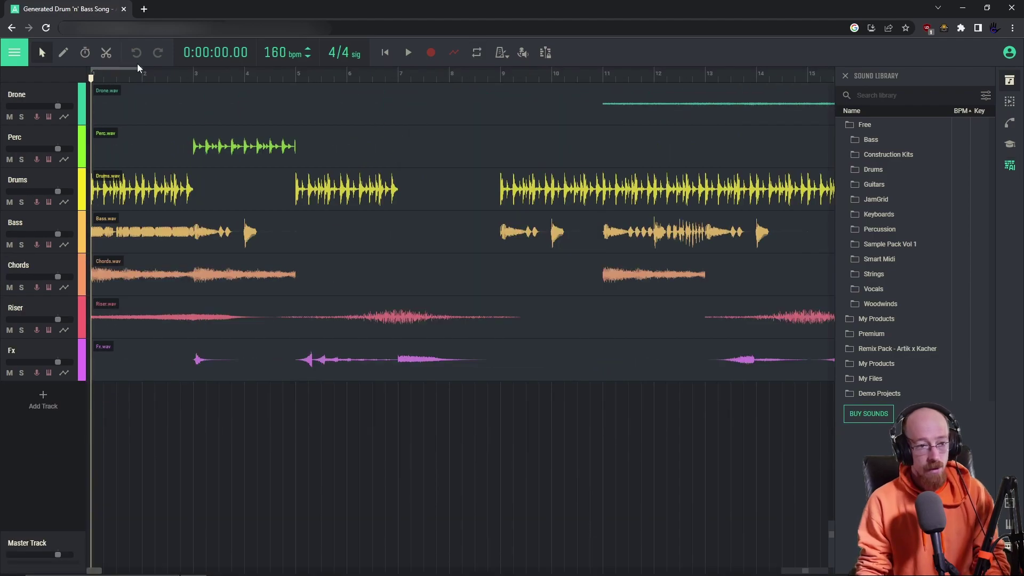
key(space)
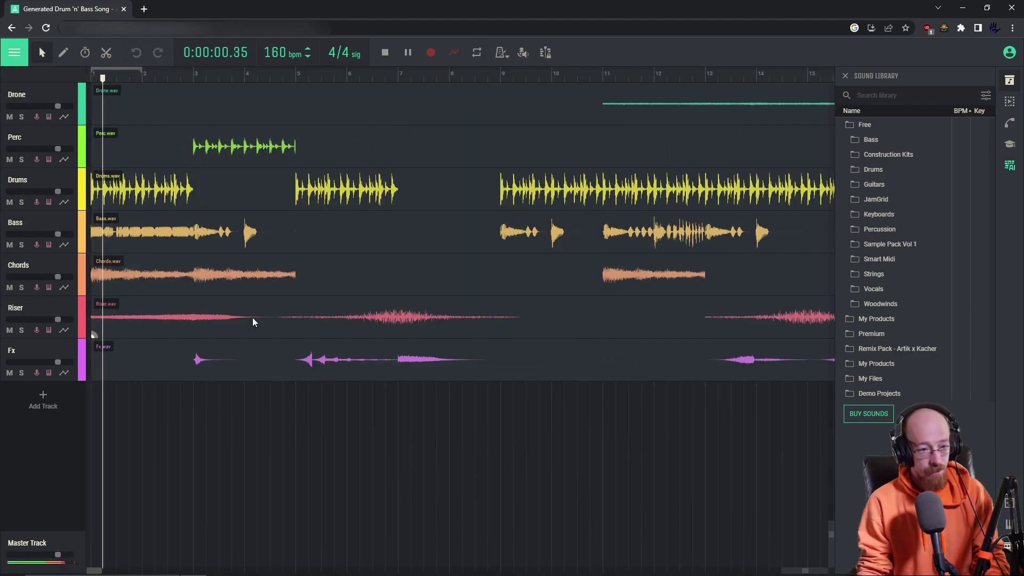